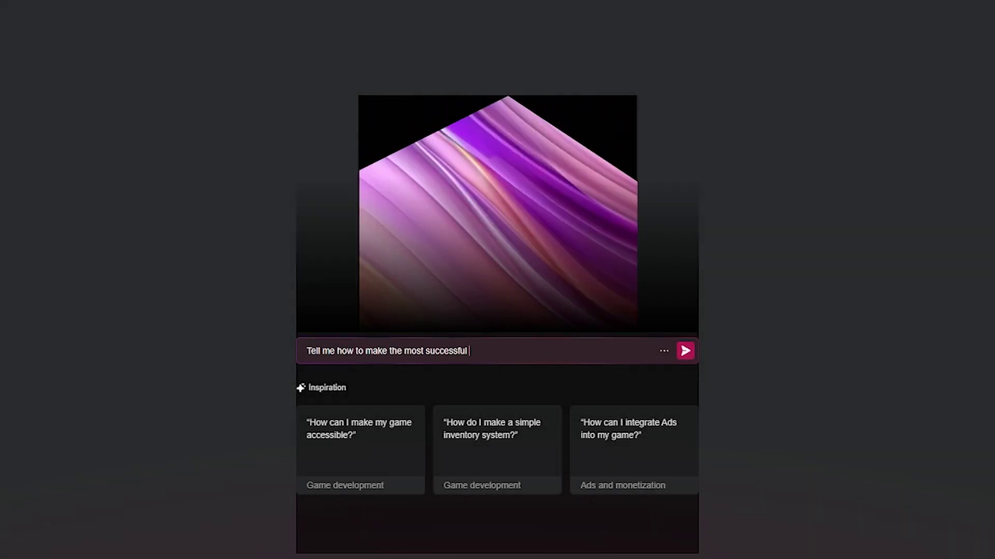
Ask Muse how to make the most successful game ever CREATED! and request a game idea about taking over the world.
{"action": "type", "text": "CREATED!"}
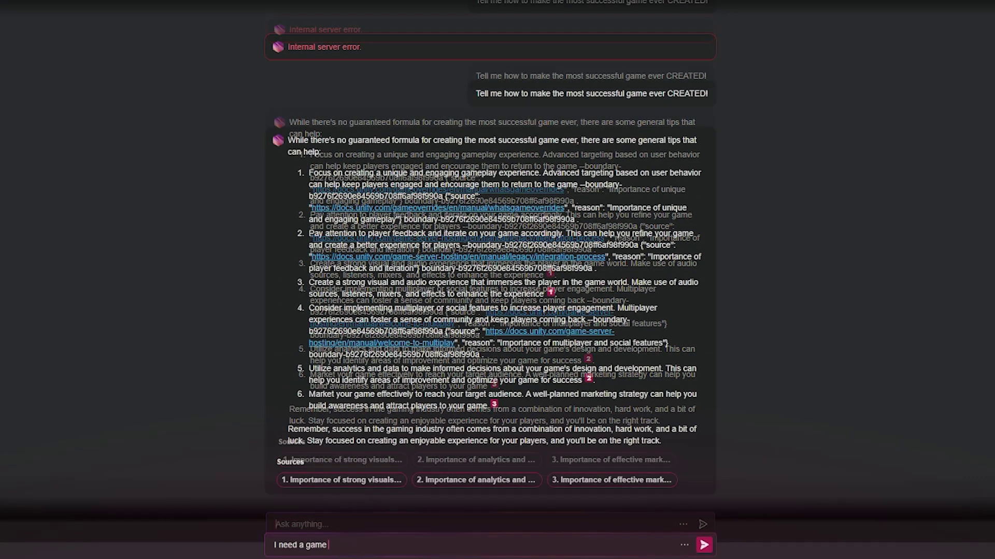
{"action": "type", "text": "idea boaut taking over"}
{"action": "type", "text": "the world"}
{"action": "key", "text": "Return"}
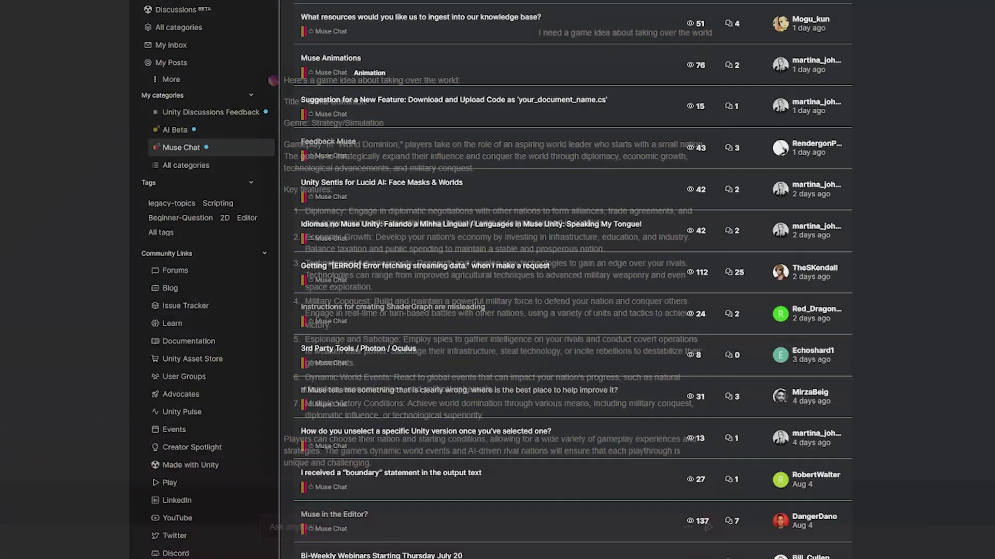
Look through the discussion topics in the Muse Chat category of the Unity forum.
{"action": "scroll", "coordinate": [573, 280], "scroll_direction": "down", "scroll_amount": 5}
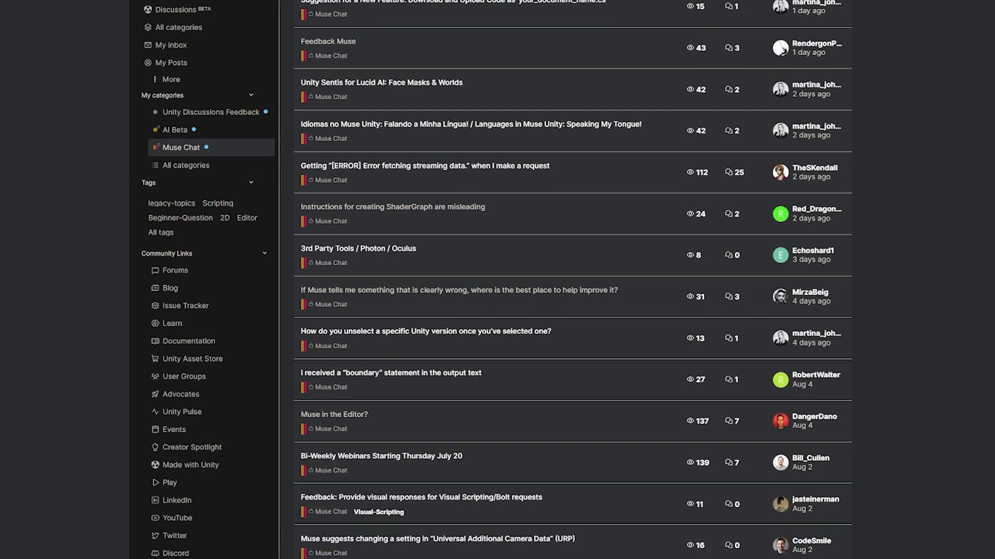
{"action": "scroll", "coordinate": [573, 280], "scroll_direction": "down", "scroll_amount": 4}
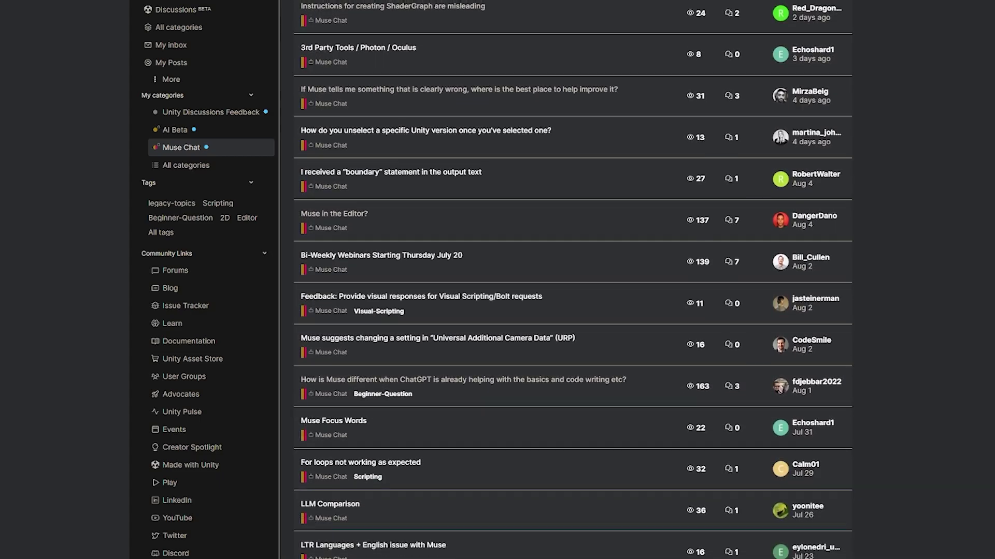
{"action": "scroll", "coordinate": [573, 280], "scroll_direction": "down", "scroll_amount": 5}
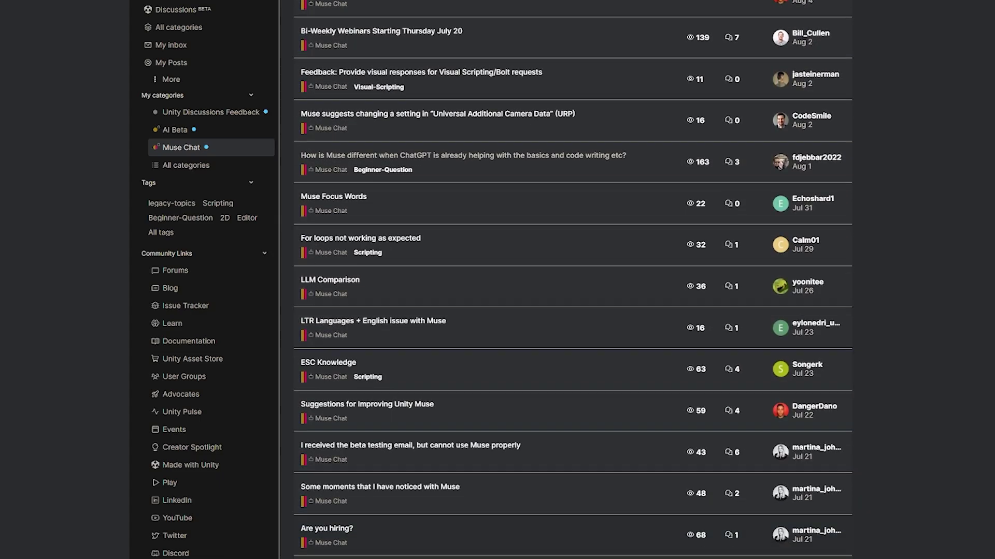
{"action": "scroll", "coordinate": [573, 280], "scroll_direction": "down", "scroll_amount": 3}
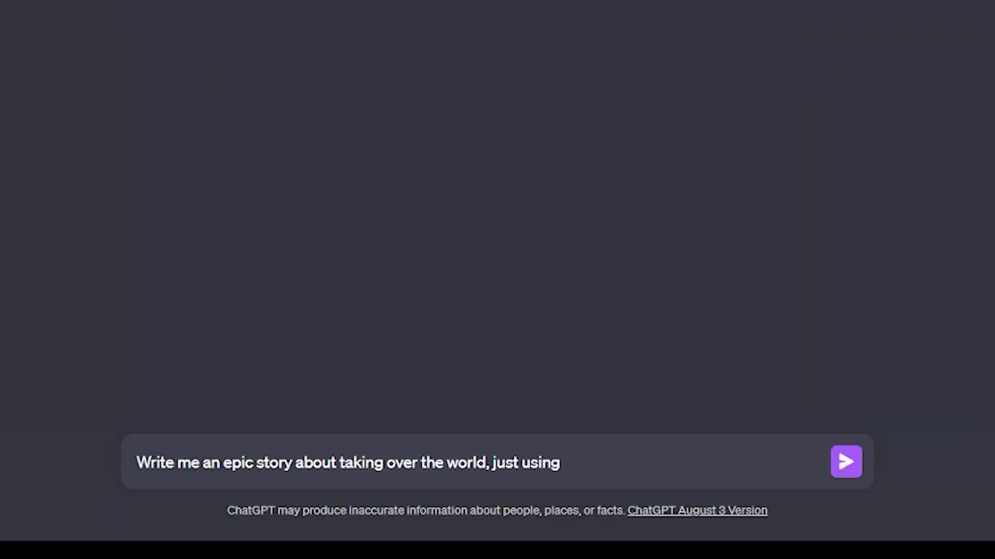
Switch to ChatGPT and request an epic story about taking over the world, just using tutorials about Unity3D.
{"action": "type", "text": "rials about Unity3D."}
{"action": "key", "text": "Return"}
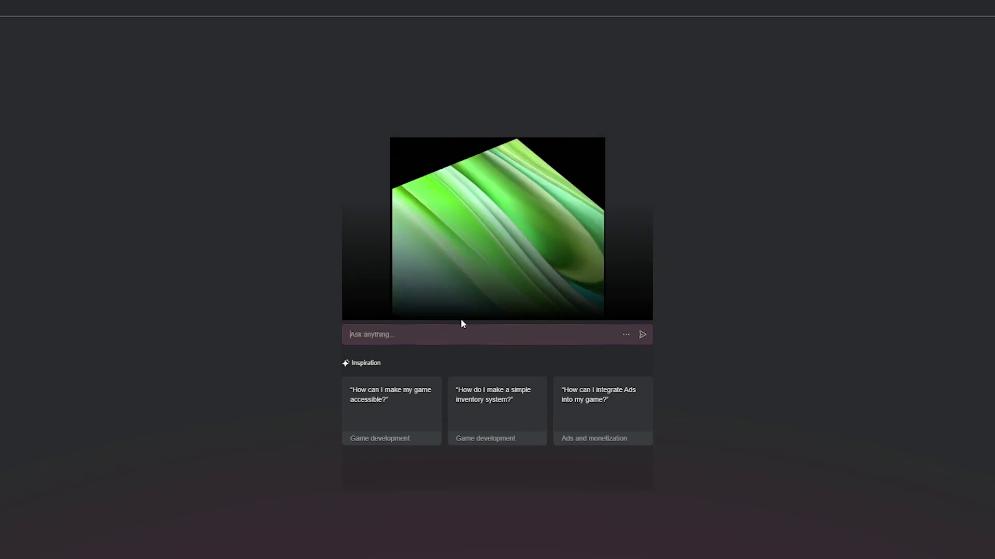
Switch to Unity Muse and ask the suggested question "How can I make my game accessible?".
{"action": "left_click", "coordinate": [490, 331]}
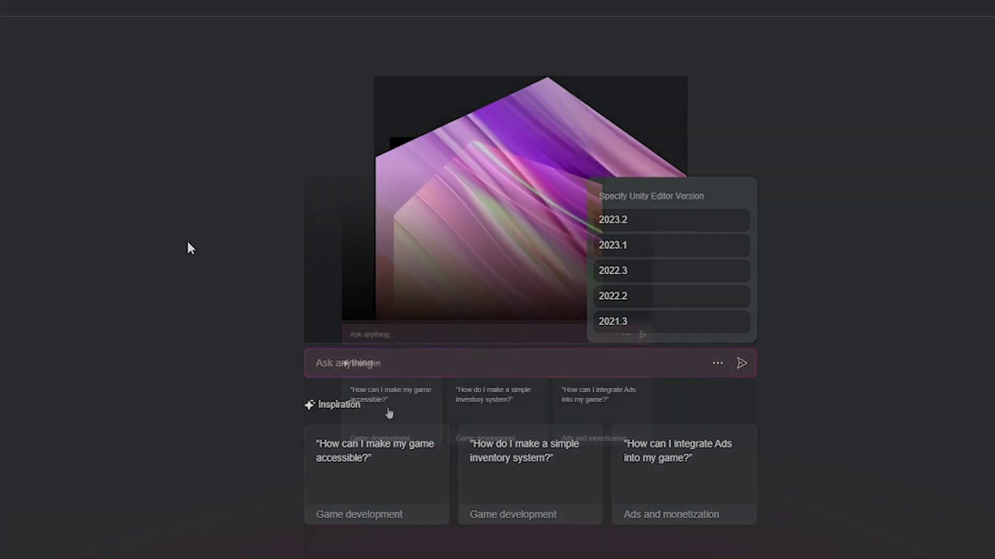
{"action": "left_click", "coordinate": [331, 446]}
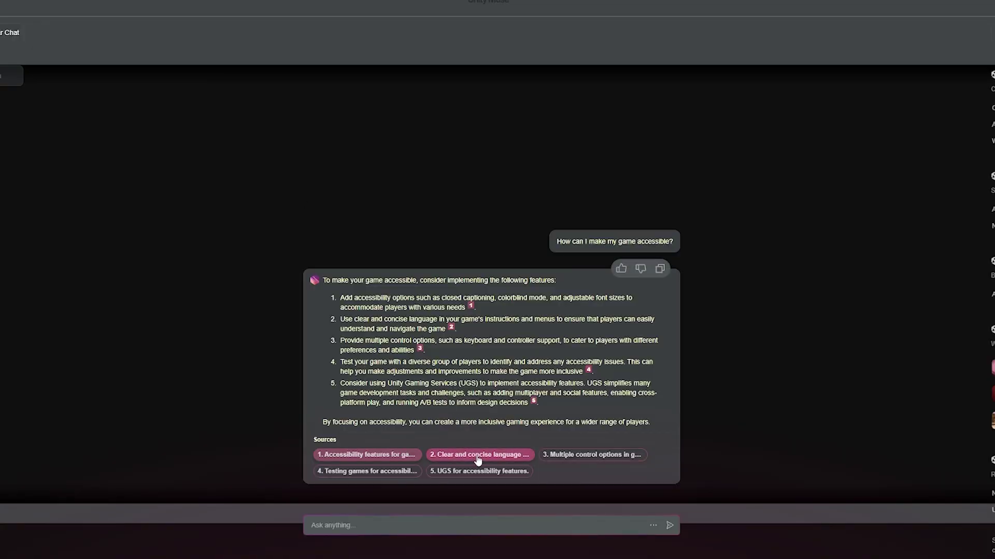
Check the accessibility answer's second and third sources, on clear language and multiple control options, and copy the answer.
{"action": "left_click", "coordinate": [474, 455]}
{"action": "scroll", "coordinate": [269, 137], "scroll_direction": "down", "scroll_amount": 5}
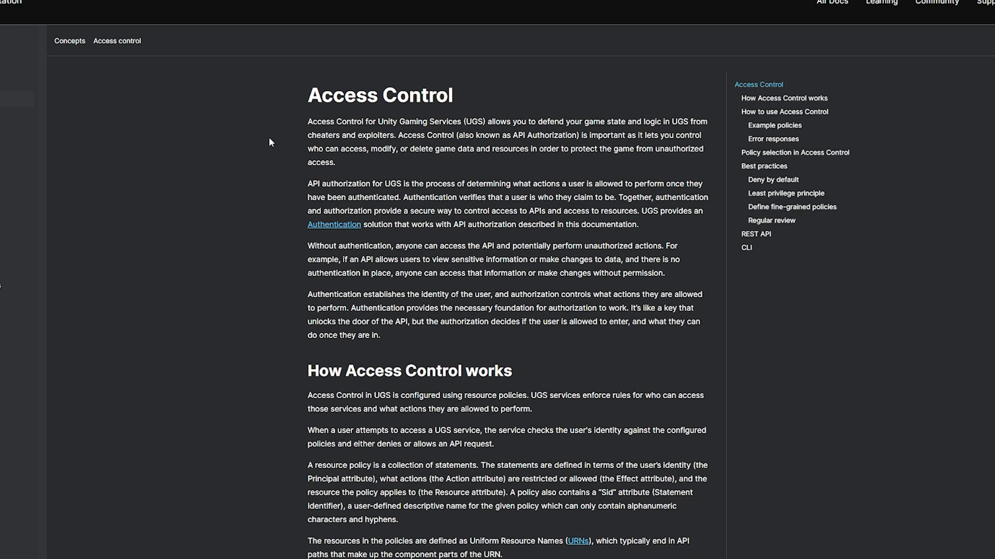
{"action": "scroll", "coordinate": [254, 230], "scroll_direction": "up", "scroll_amount": 5}
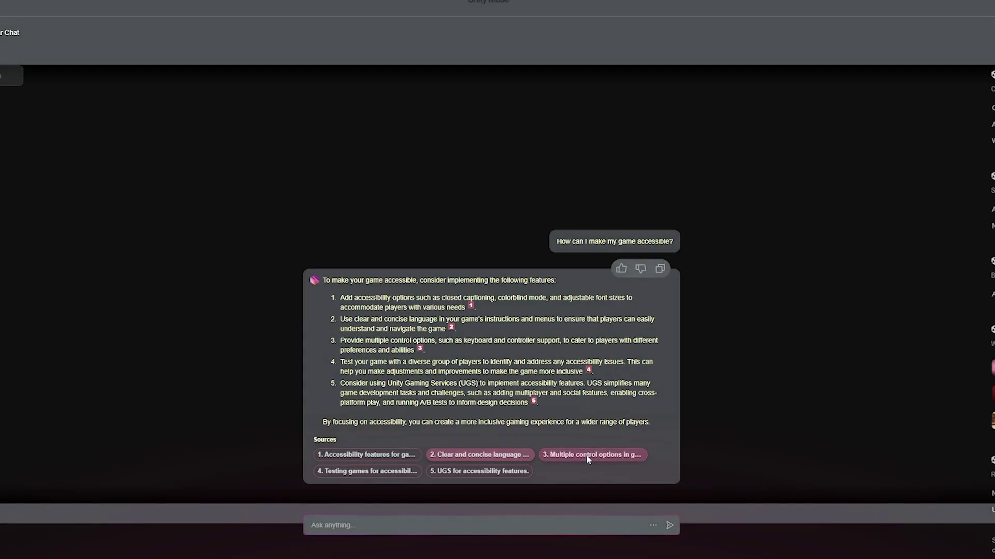
{"action": "left_click", "coordinate": [586, 455]}
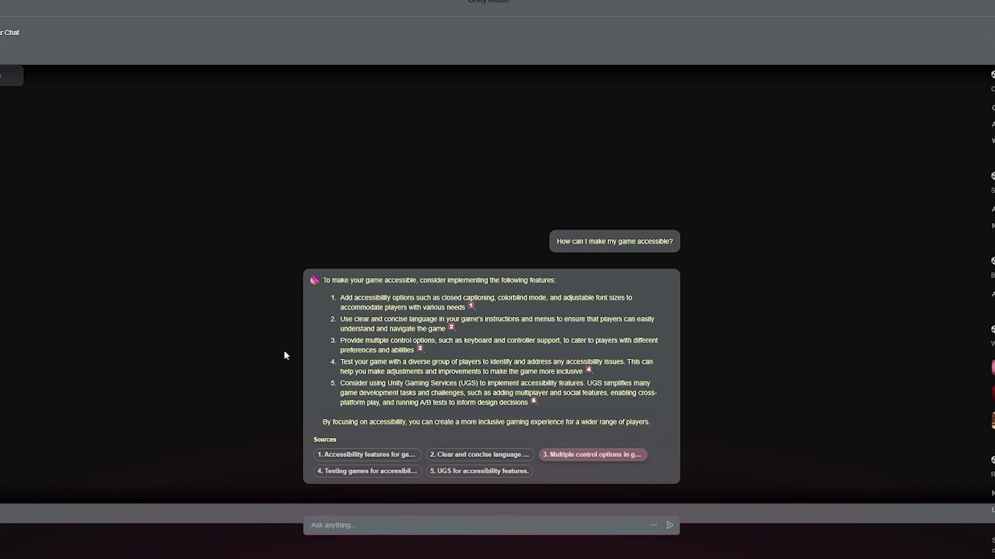
{"action": "mouse_move", "coordinate": [334, 361]}
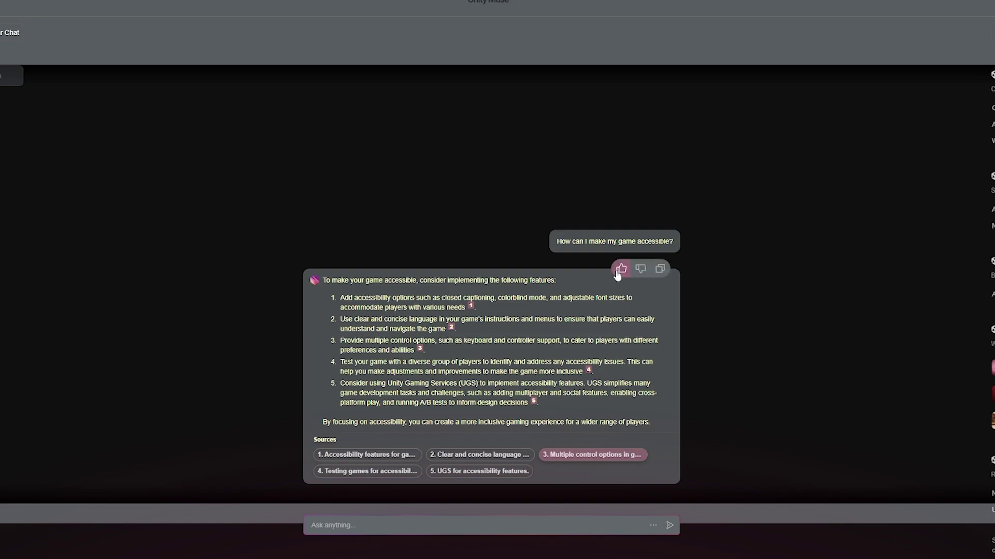
{"action": "left_click", "coordinate": [660, 270]}
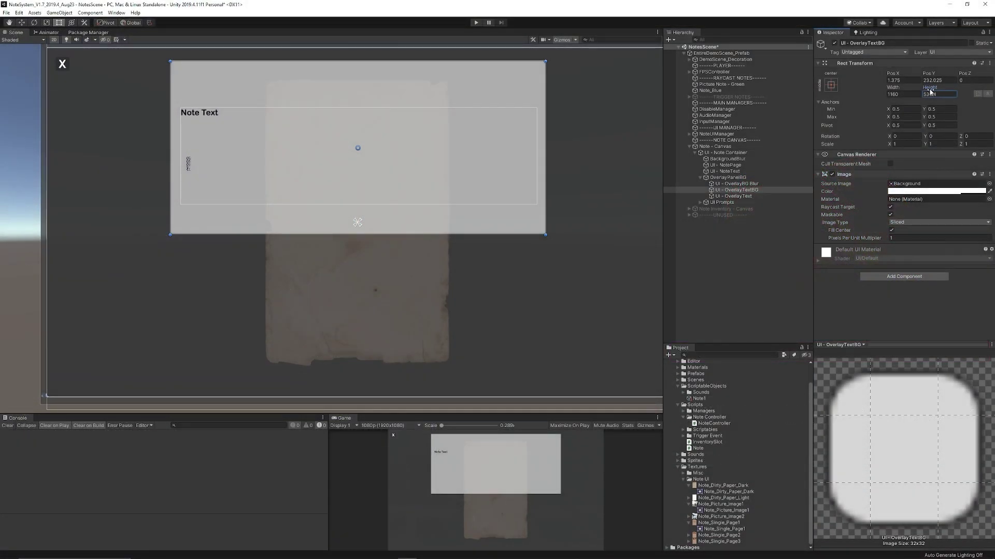
Switch to the Unity editor and adjust the height of the UI - OverlayTextBG element.
{"action": "left_click_drag", "start_coordinate": [912, 88], "coordinate": [357, 209]}
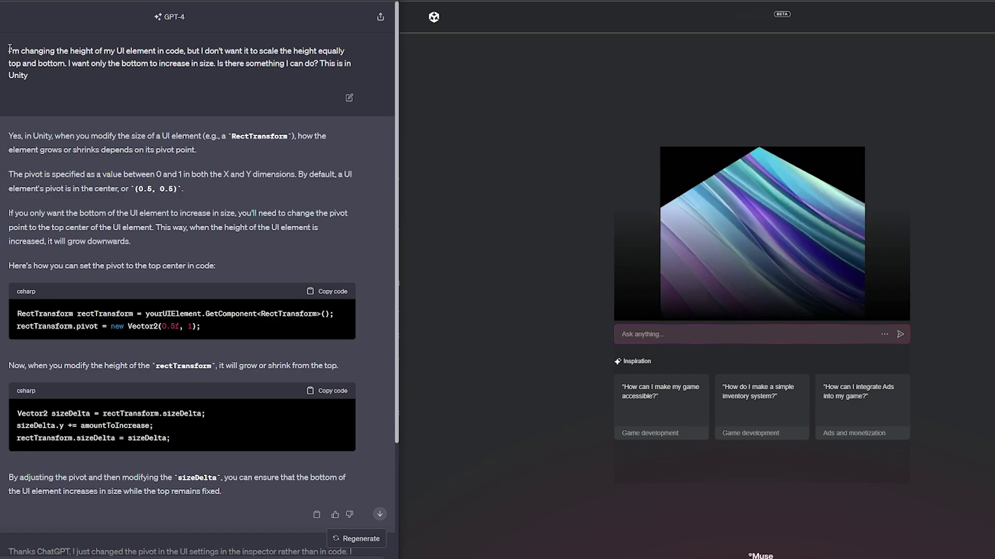
Copy the ChatGPT question about increasing a UI element's height only at the bottom into Muse, submit it, and resubmit it.
{"action": "left_click_drag", "start_coordinate": [9, 48], "coordinate": [194, 74]}
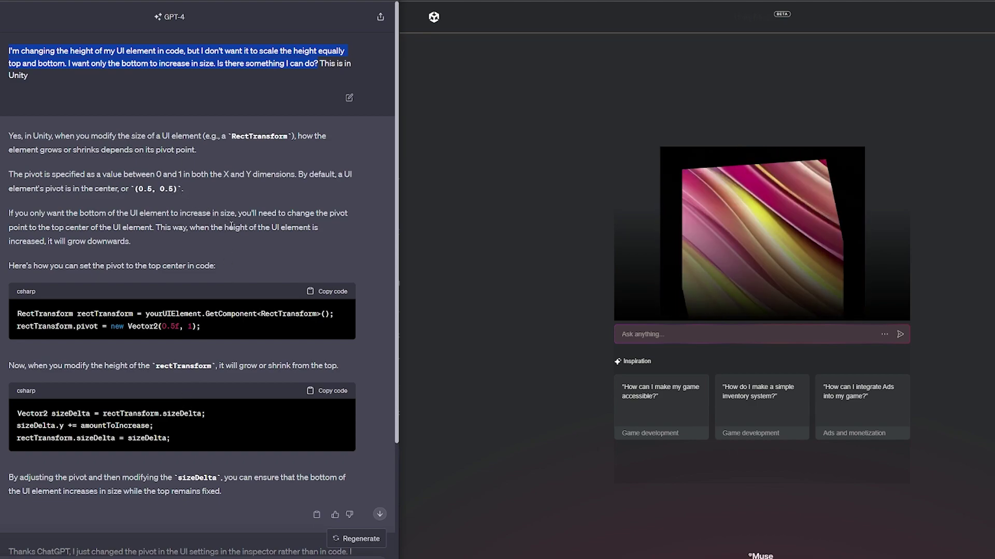
{"action": "left_click_drag", "start_coordinate": [231, 227], "coordinate": [637, 334]}
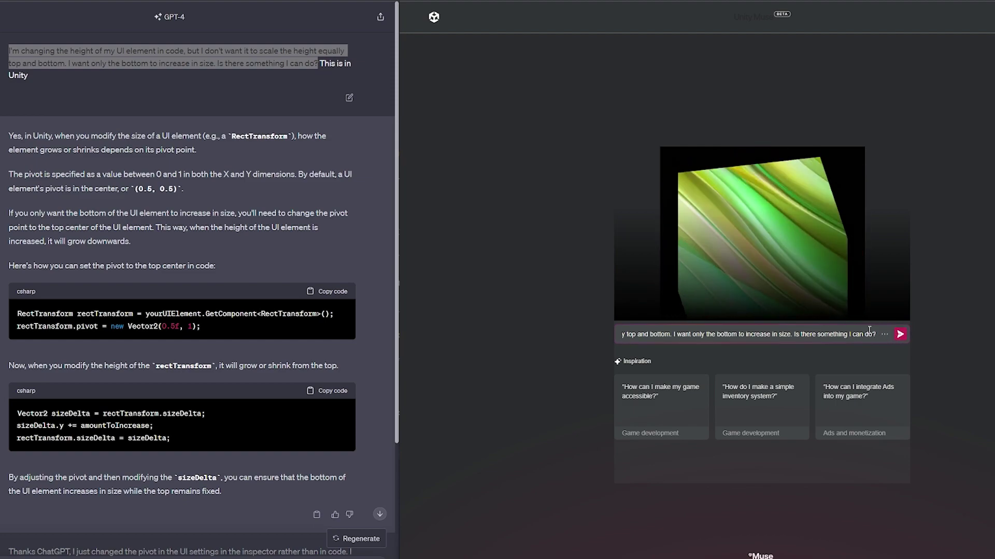
{"action": "left_click", "coordinate": [902, 335]}
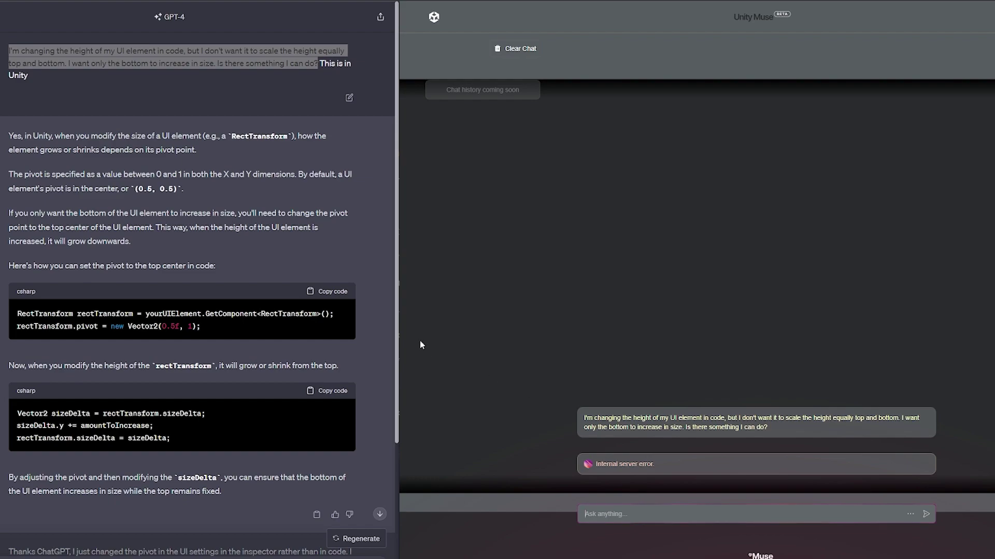
{"action": "key", "text": "ctrl+v"}
{"action": "key", "text": "Return"}
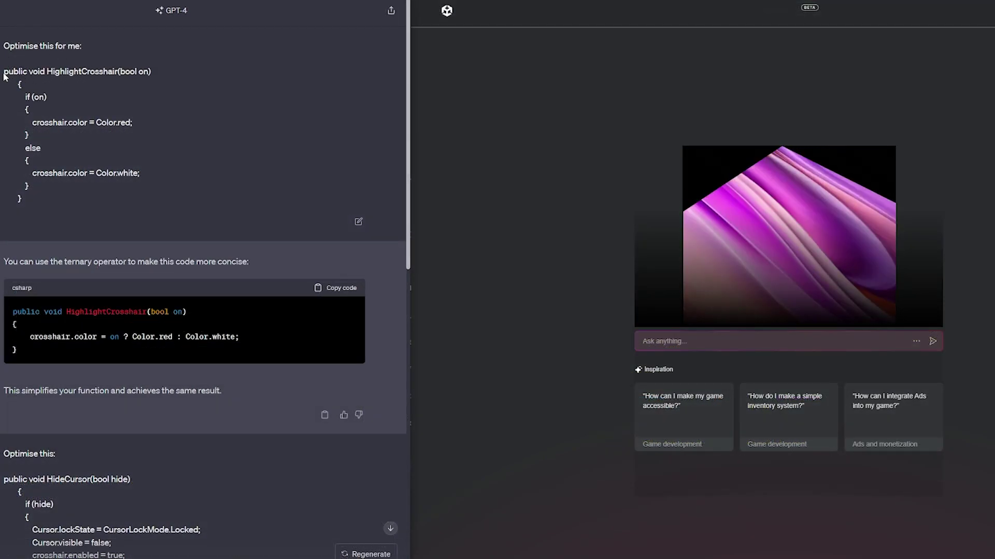
Highlight the HighlightCrosshair method in the ChatGPT optimisation request and examine the conversation around it.
{"action": "left_click_drag", "start_coordinate": [4, 71], "coordinate": [64, 194]}
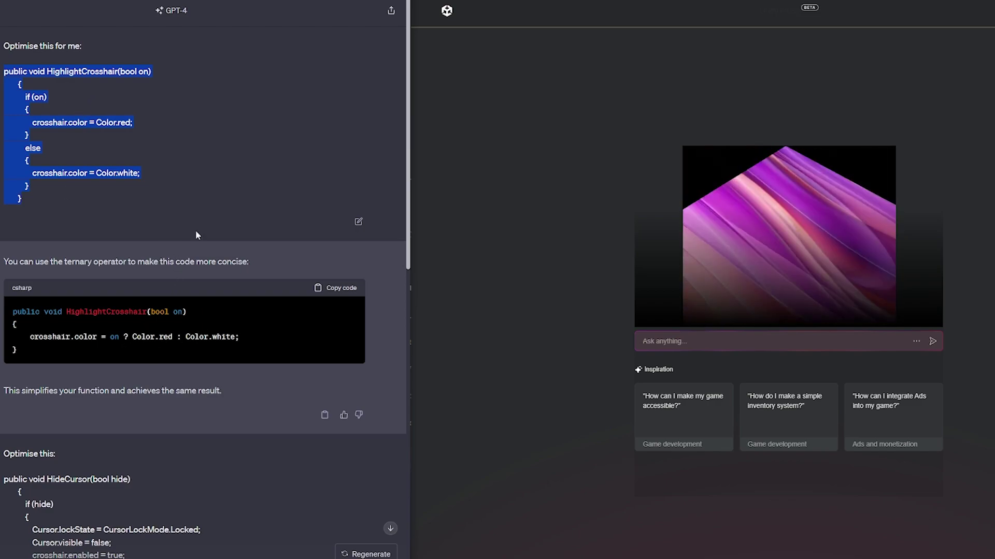
{"action": "left_click", "coordinate": [57, 163]}
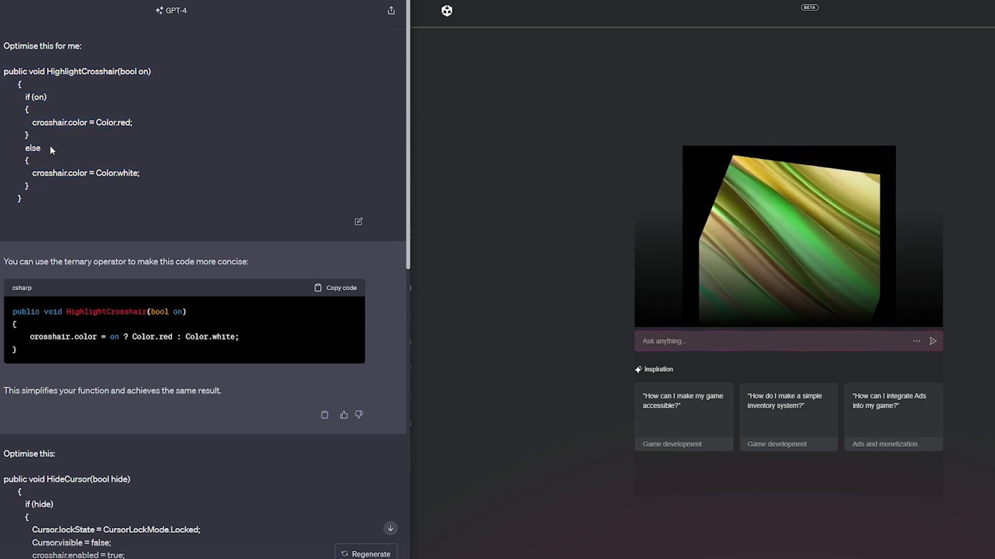
{"action": "scroll", "coordinate": [55, 153], "scroll_direction": "down", "scroll_amount": 4}
{"action": "scroll", "coordinate": [55, 153], "scroll_direction": "up", "scroll_amount": 4}
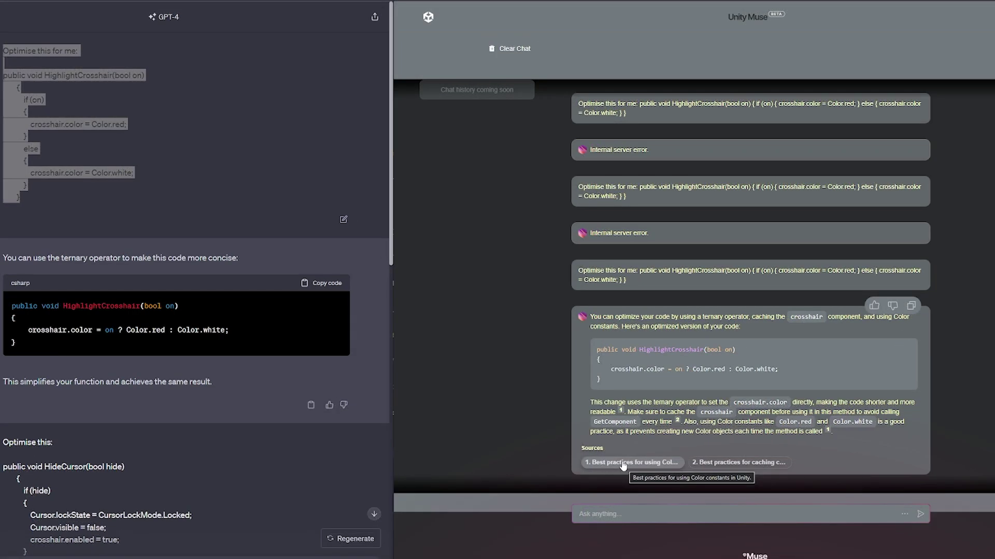
Open both sources cited in Muse's crosshair optimisation answer, returning to the chat after each one.
{"action": "left_click", "coordinate": [623, 464]}
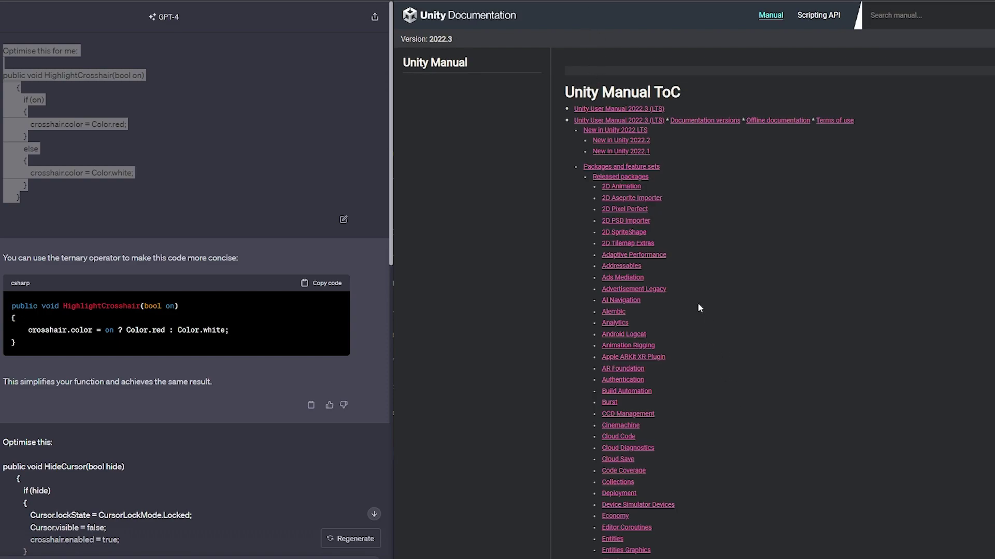
{"action": "key", "text": "alt+Left"}
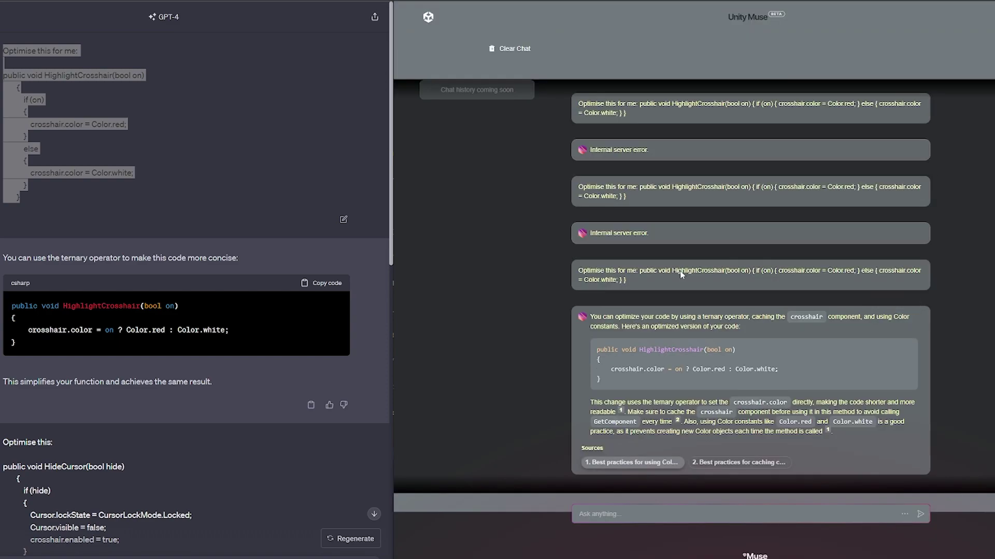
{"action": "left_click", "coordinate": [734, 463]}
{"action": "key", "text": "alt+Left"}
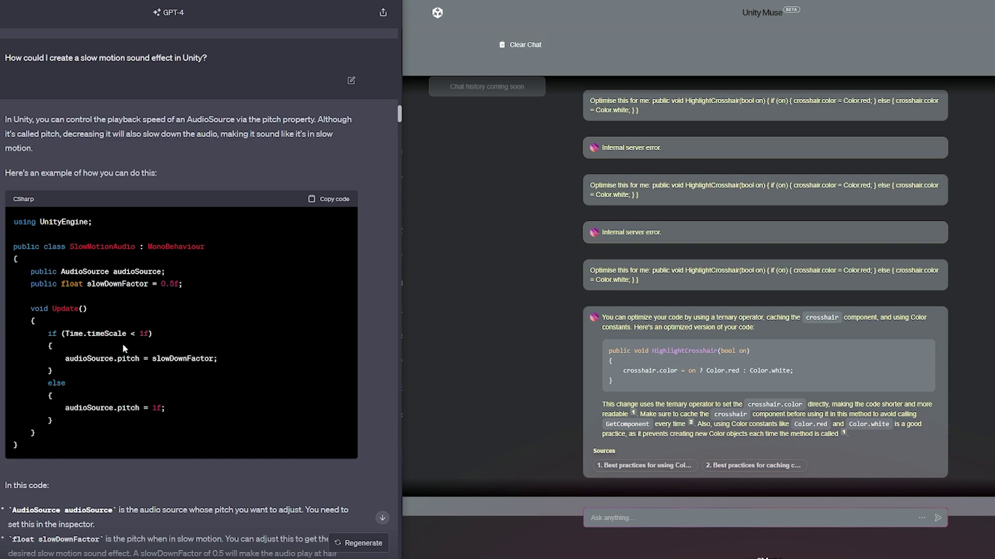
Paste the question "How could I create a slow motion sound effect in Unity?" into the Muse chat.
{"action": "mouse_move", "coordinate": [604, 239]}
{"action": "key", "text": "ctrl+v"}
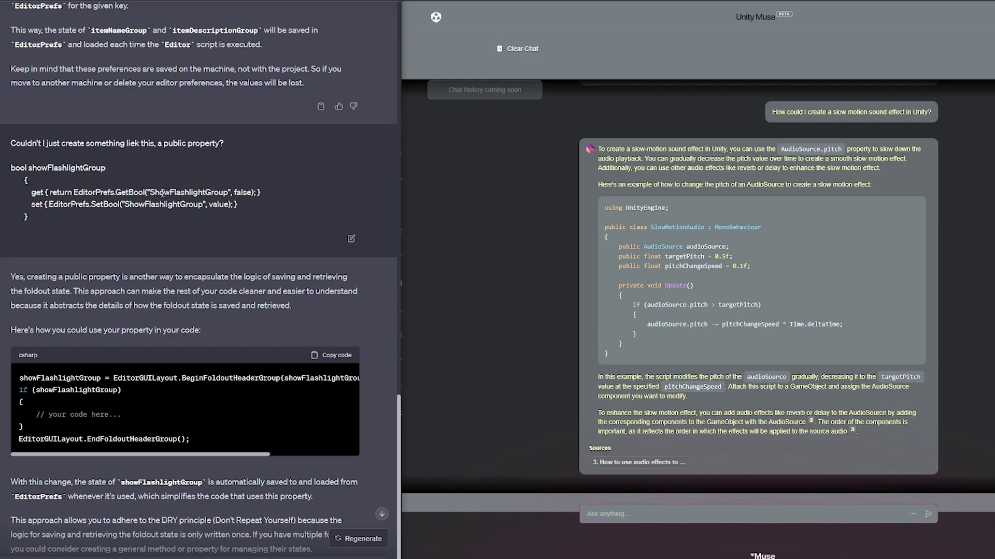
Review the ChatGPT conversation about saving the custom editor's foldout states and read through Muse's answer to the same question.
{"action": "scroll", "coordinate": [172, 225], "scroll_direction": "down", "scroll_amount": 2}
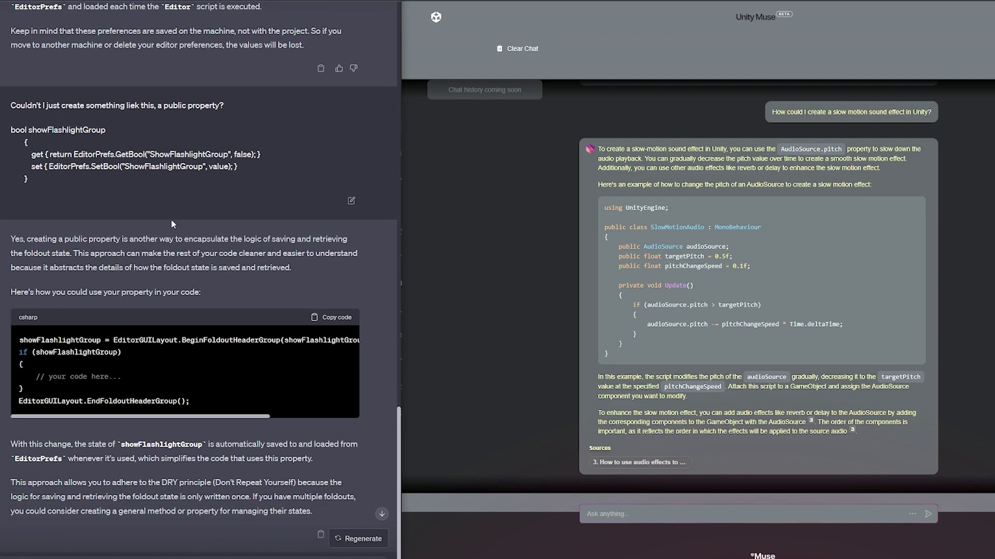
{"action": "scroll", "coordinate": [157, 280], "scroll_direction": "up", "scroll_amount": 15}
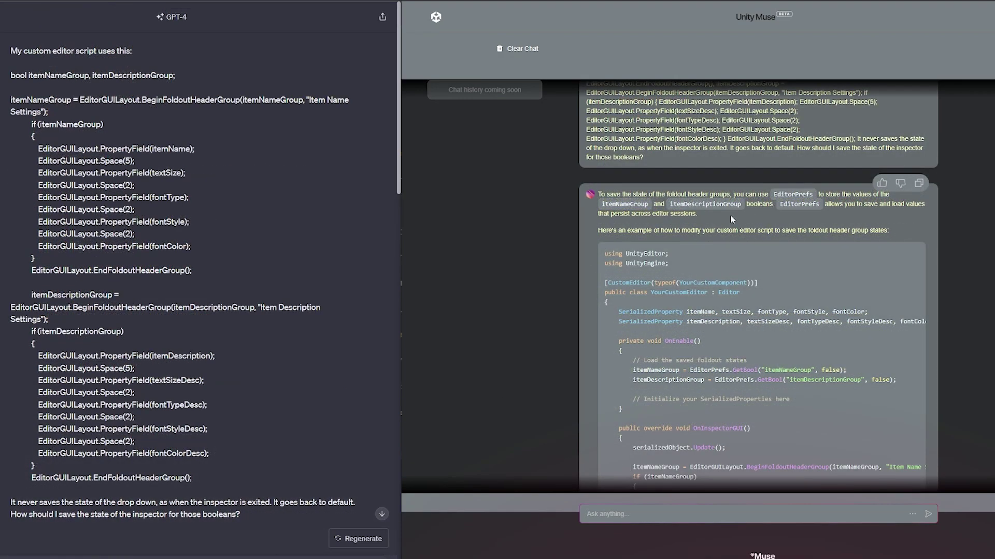
{"action": "scroll", "coordinate": [724, 216], "scroll_direction": "down", "scroll_amount": 3}
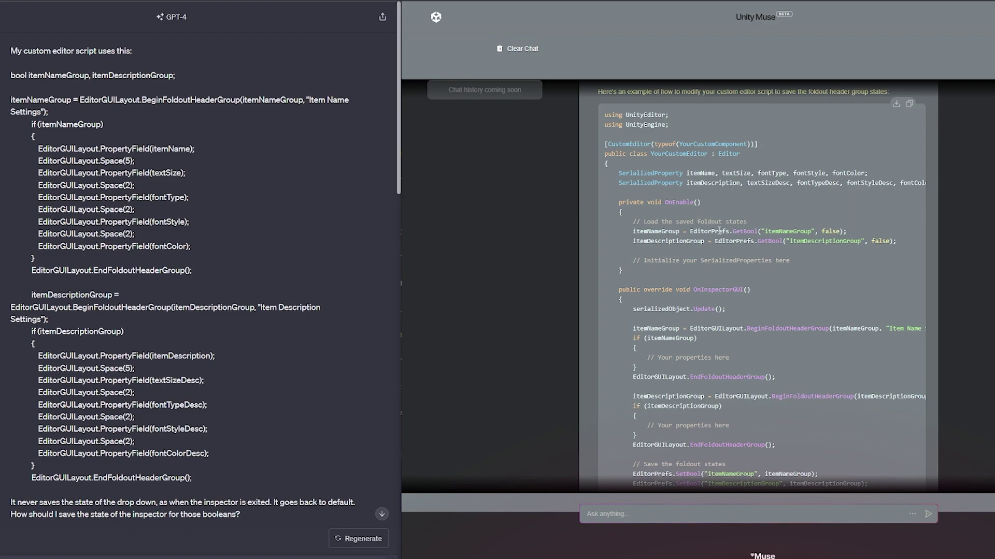
{"action": "scroll", "coordinate": [719, 231], "scroll_direction": "down", "scroll_amount": 3}
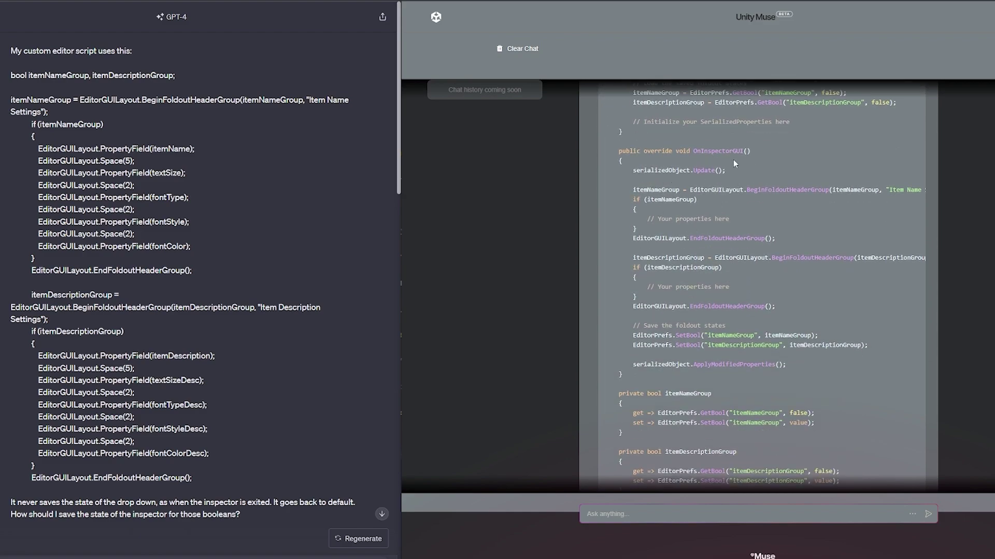
{"action": "scroll", "coordinate": [678, 199], "scroll_direction": "down", "scroll_amount": 2}
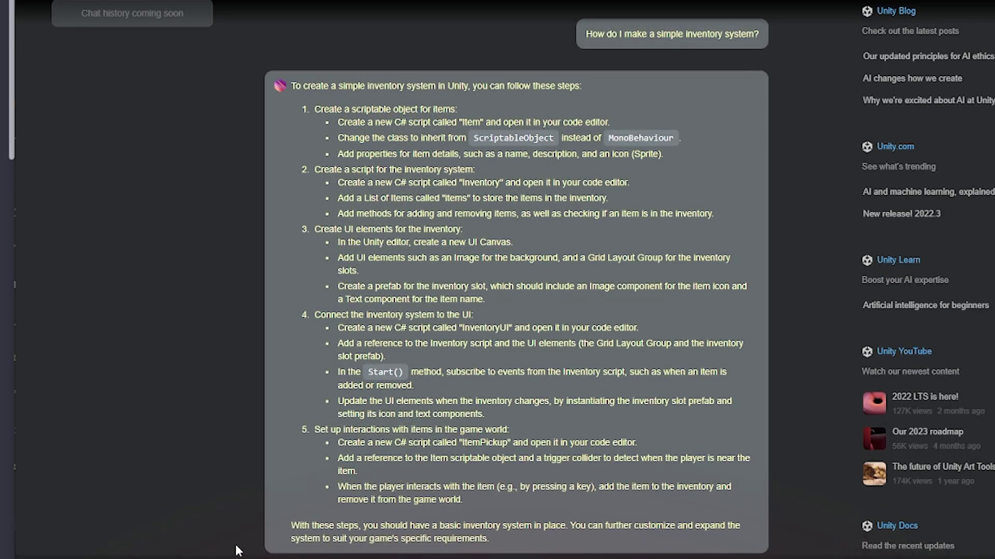
Ask Muse "Write me some code based on those instructions" for the inventory system and read through the generated scripts.
{"action": "key", "text": "Return"}
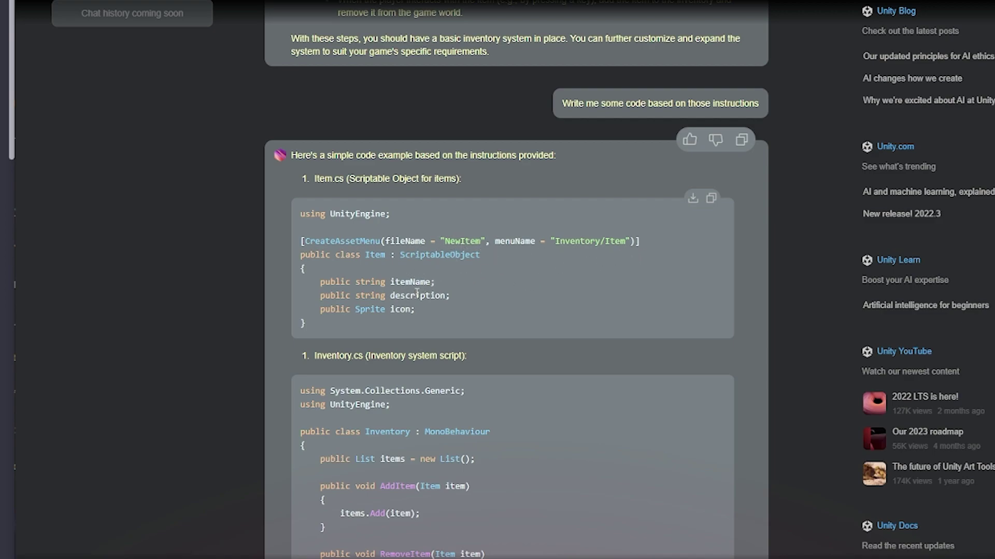
{"action": "scroll", "coordinate": [417, 293], "scroll_direction": "down", "scroll_amount": 3}
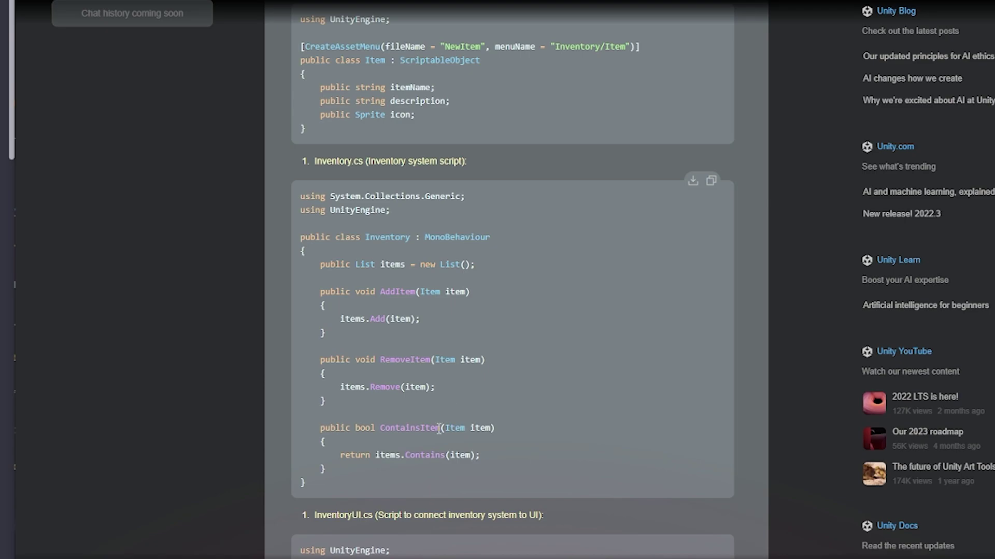
{"action": "scroll", "coordinate": [414, 399], "scroll_direction": "down", "scroll_amount": 5}
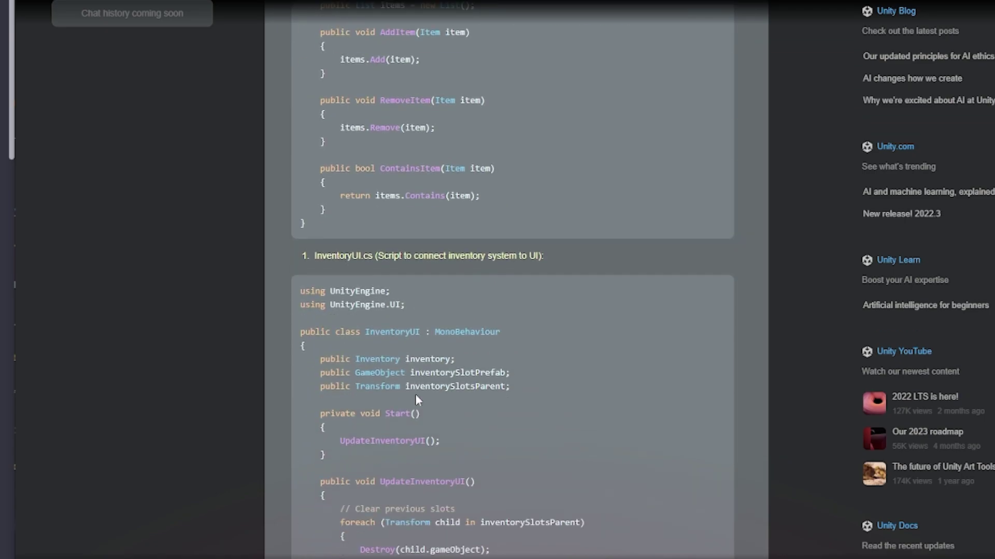
{"action": "scroll", "coordinate": [370, 276], "scroll_direction": "down", "scroll_amount": 2}
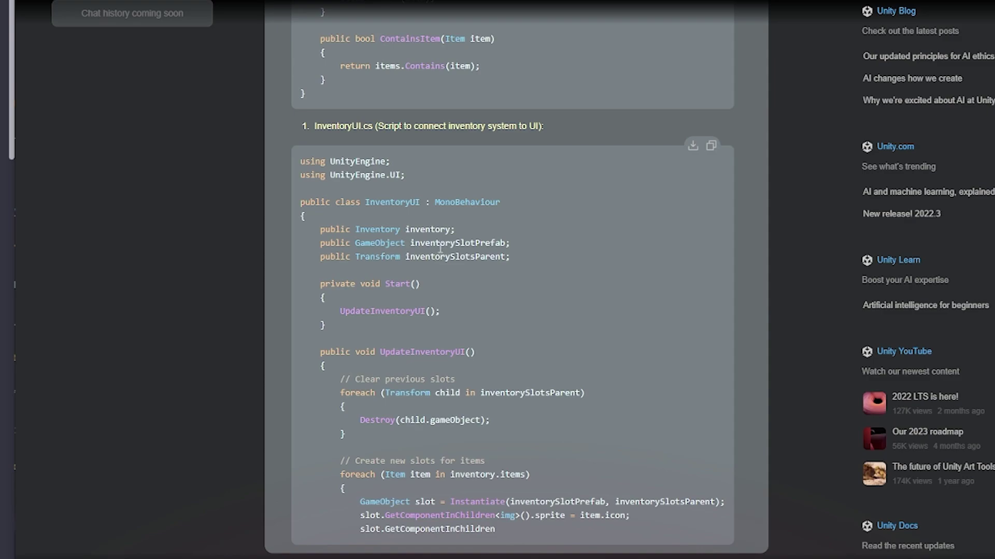
Compare the generated Inventory.cs and InventoryUI.cs scripts, checking how items are added and how the UI slots are created.
{"action": "scroll", "coordinate": [466, 238], "scroll_direction": "up", "scroll_amount": 6}
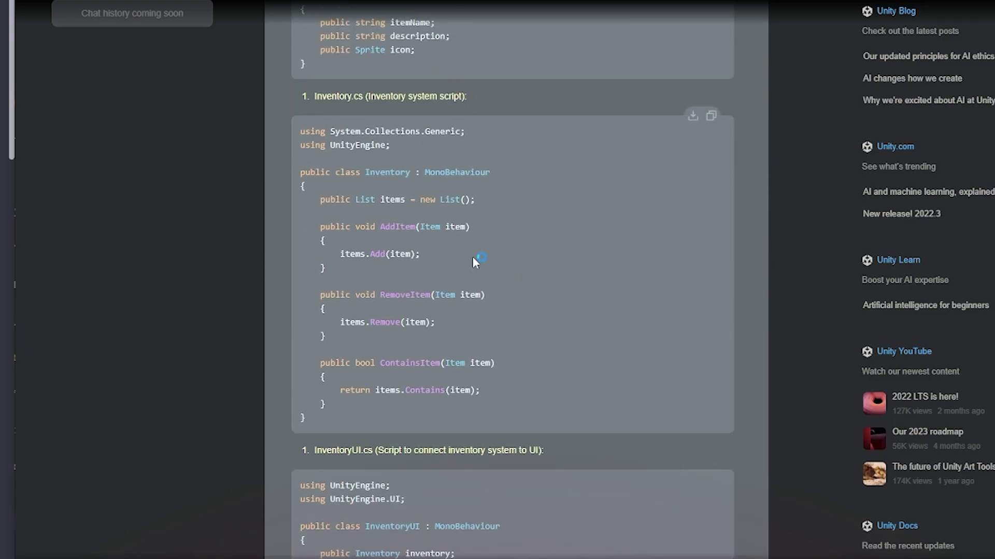
{"action": "scroll", "coordinate": [496, 325], "scroll_direction": "down", "scroll_amount": 6}
{"action": "mouse_move", "coordinate": [500, 314]}
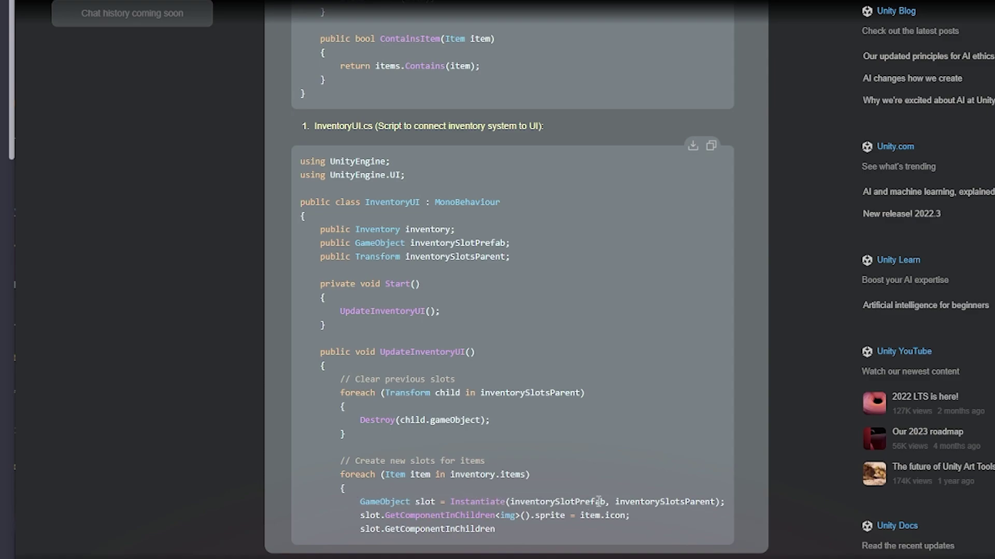
{"action": "scroll", "coordinate": [530, 496], "scroll_direction": "up", "scroll_amount": 20}
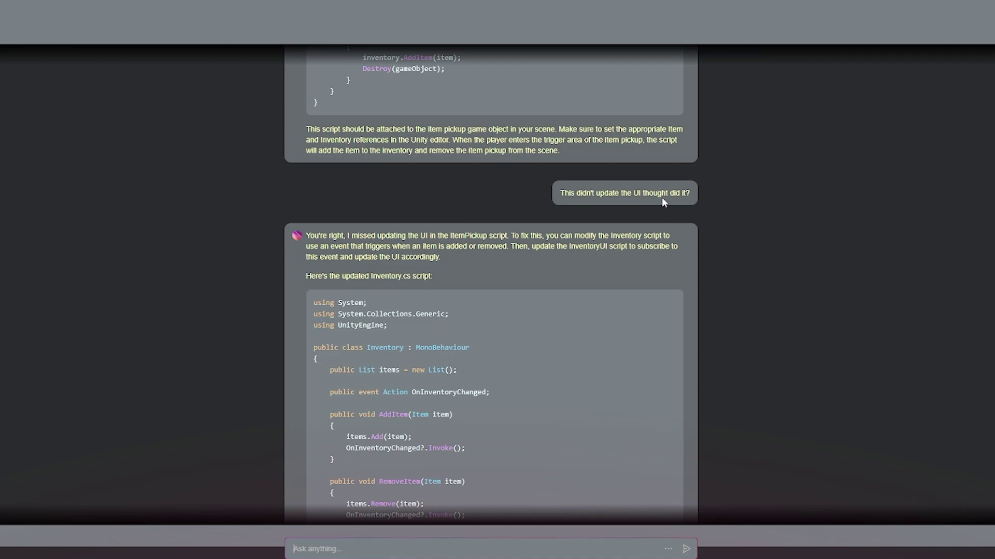
Review Muse's ItemPickup script and the updated Inventory.cs and InventoryUI.cs scripts given in reply to the missing UI update.
{"action": "scroll", "coordinate": [633, 226], "scroll_direction": "down", "scroll_amount": 4}
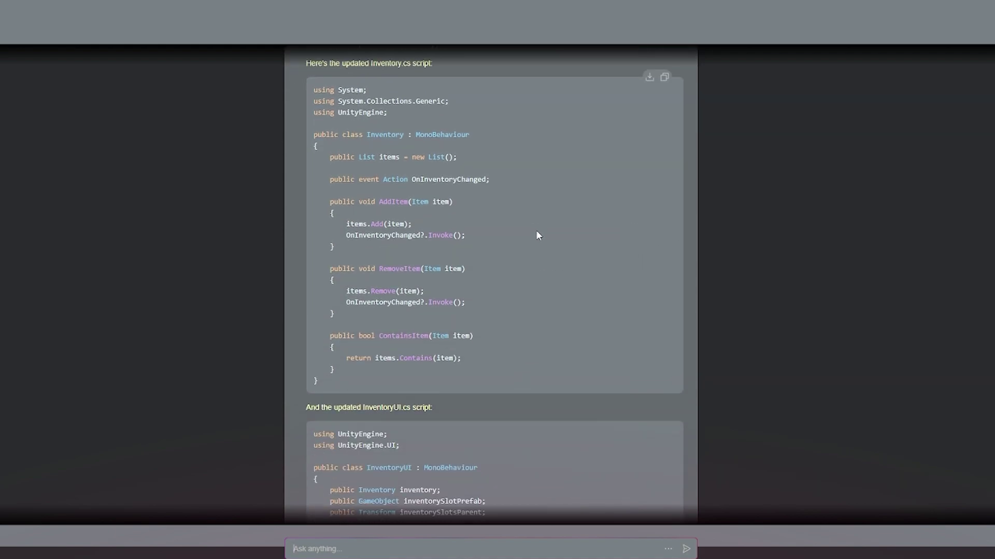
{"action": "scroll", "coordinate": [537, 232], "scroll_direction": "down", "scroll_amount": 6}
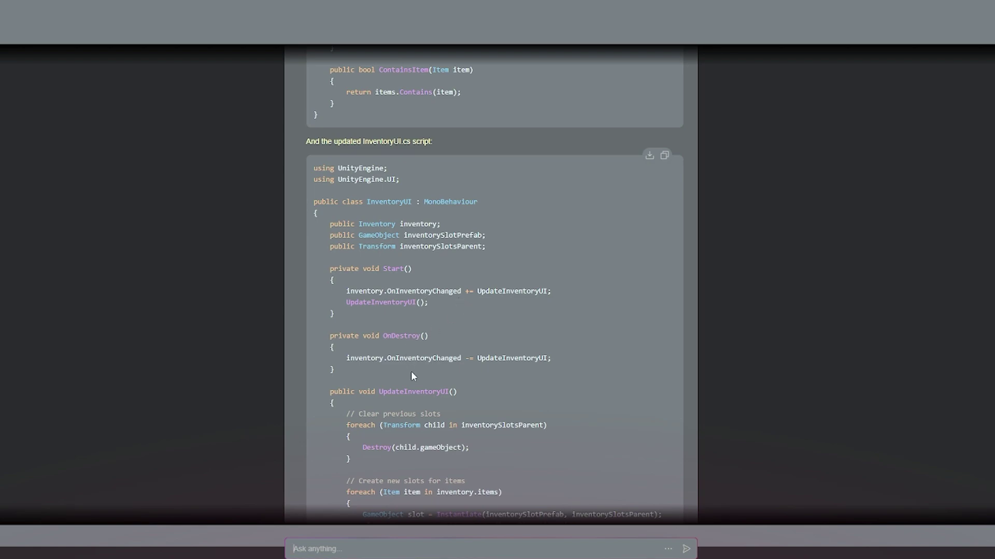
{"action": "scroll", "coordinate": [427, 358], "scroll_direction": "up", "scroll_amount": 6}
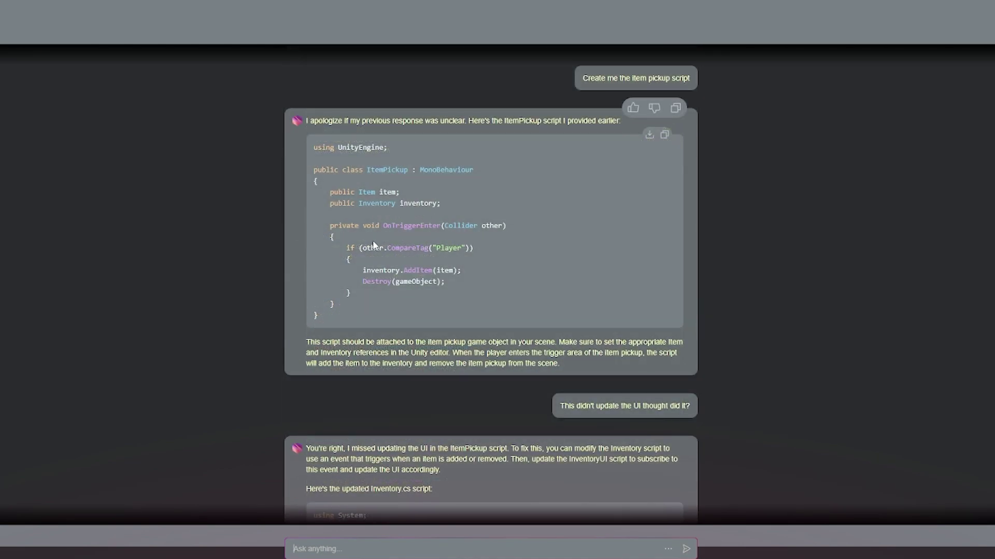
{"action": "scroll", "coordinate": [373, 244], "scroll_direction": "down", "scroll_amount": 5}
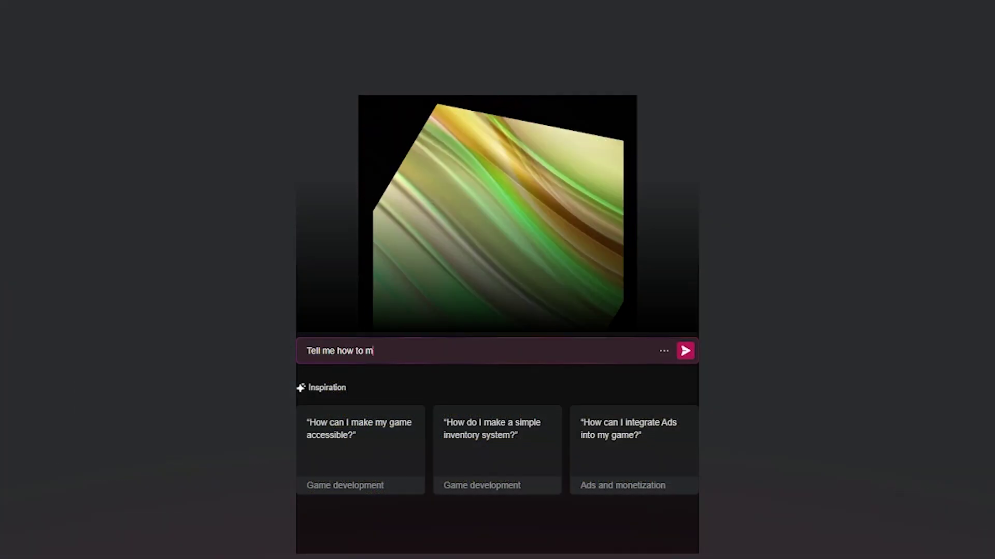
Ask Muse "Tell me how to make the most successful game ever CREATED!" and write the follow-up "I need a game idea about taking over the".
{"action": "type", "text": "ake the most successful game ever CREATED!"}
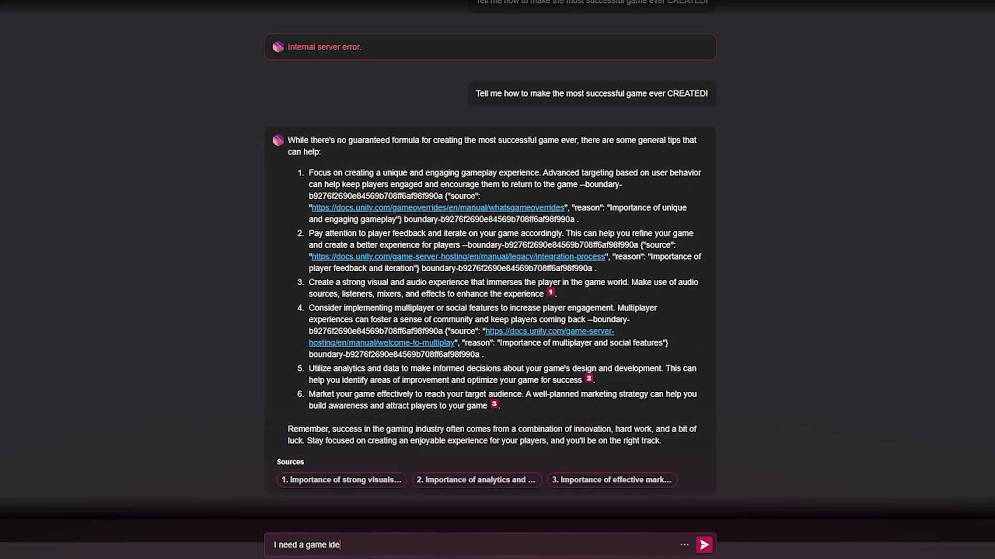
{"action": "type", "text": "a about taking over the"}
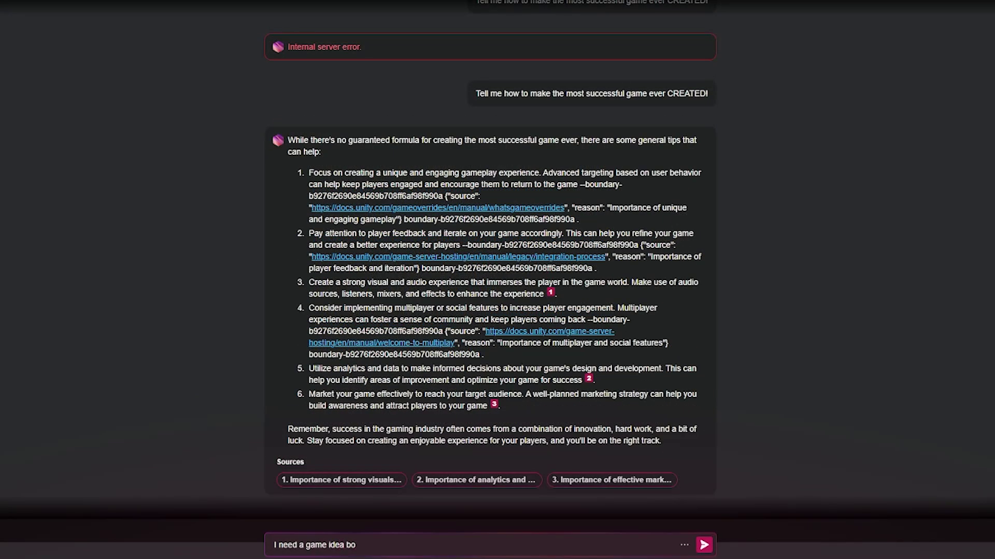